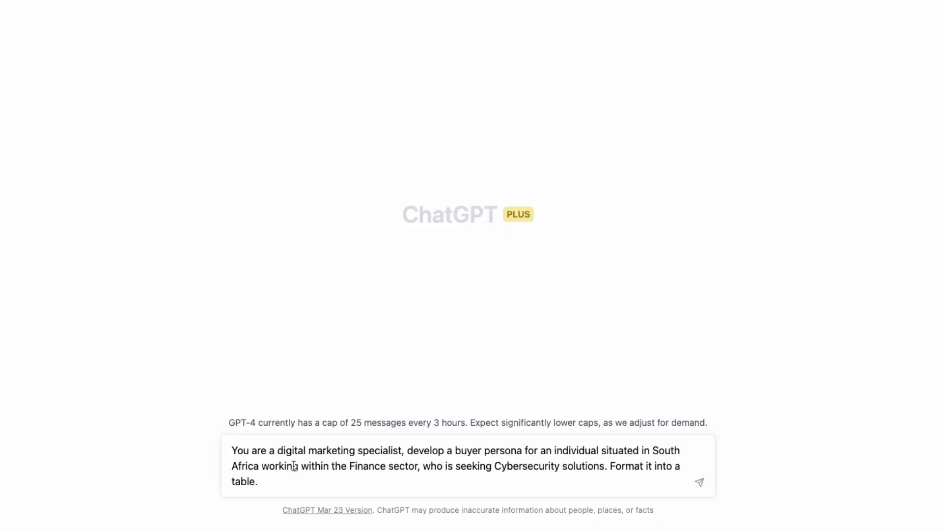
# Submit the prepared digital marketing specialist prompt for a tabular buyer persona of a South African Finance worker seeking Cybersecurity solutions
pyautogui.hotkey('ctrl', 'a')
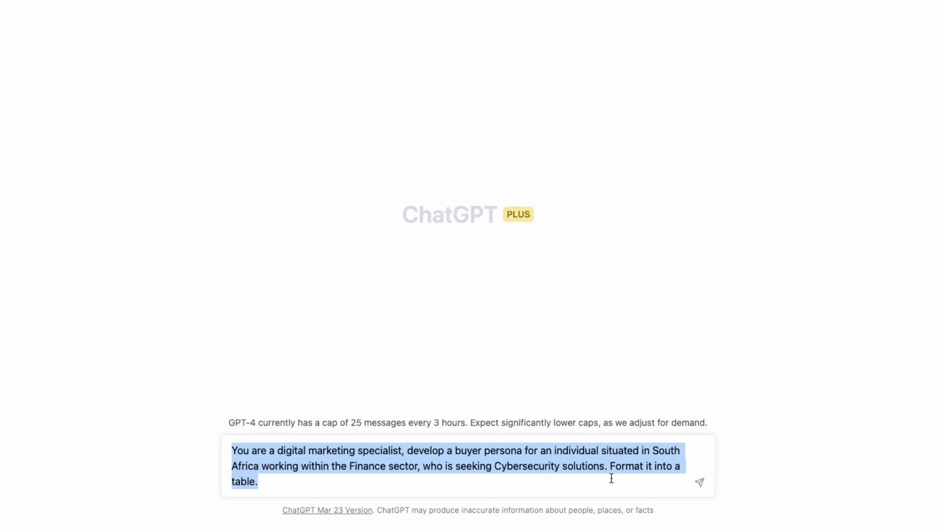
pyautogui.click(352, 481)
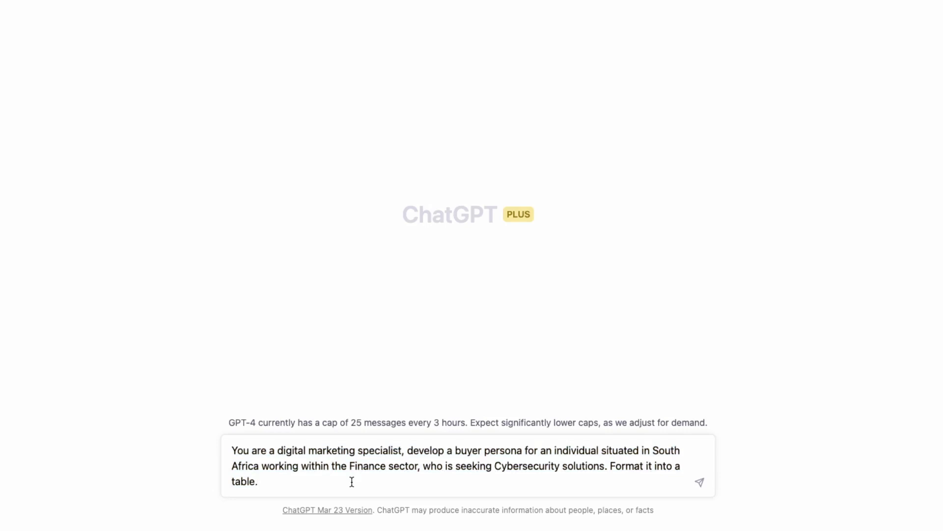
pyautogui.press('Return')
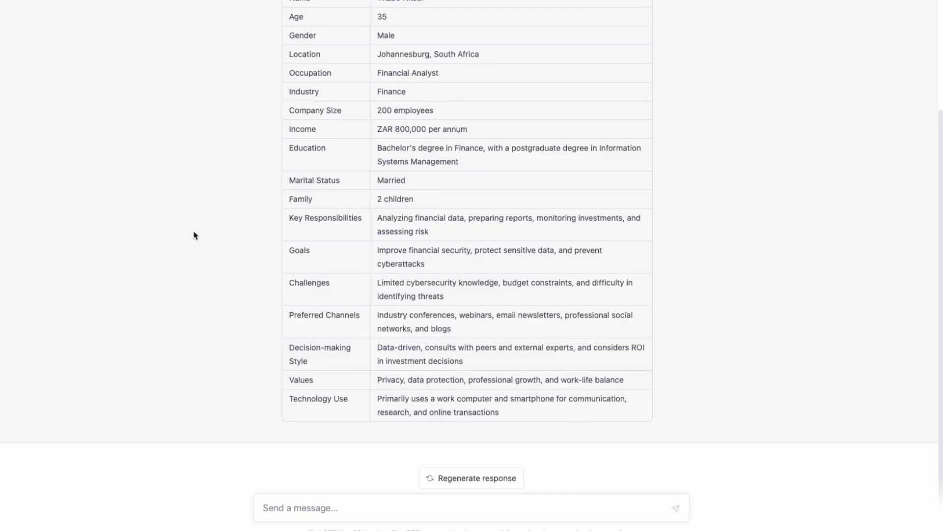
# Send the prompt "You are now a lead-generation specialist, With this Buyer persona in mind, create a lead-generating landing page."
pyautogui.scroll(1, 194, 235)
pyautogui.scroll(3, 194, 234)
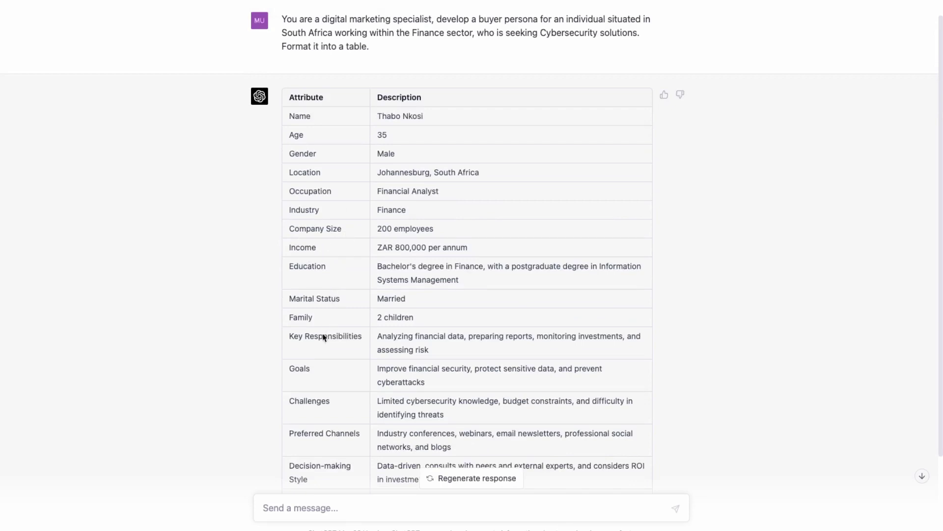
pyautogui.scroll(-2, 293, 328)
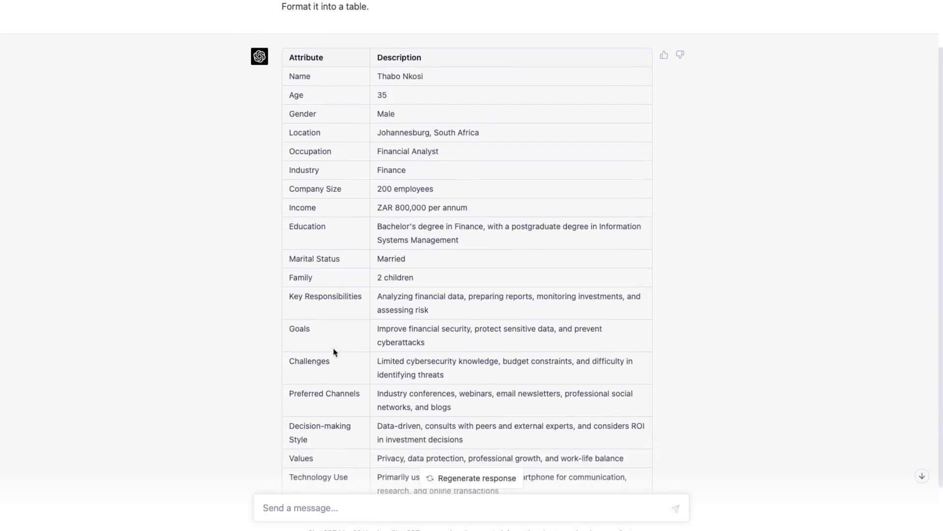
pyautogui.scroll(-1, 339, 363)
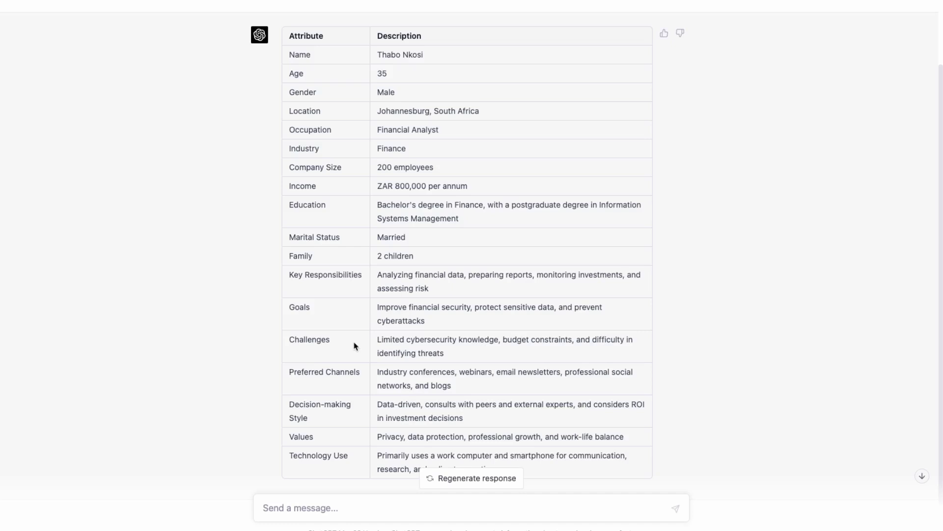
pyautogui.click(287, 507)
pyautogui.write('You are now a lead-generation specialist, With this Buyer persona in mind, create a lead-generating landing page.')
pyautogui.hotkey('ctrl', 'a')
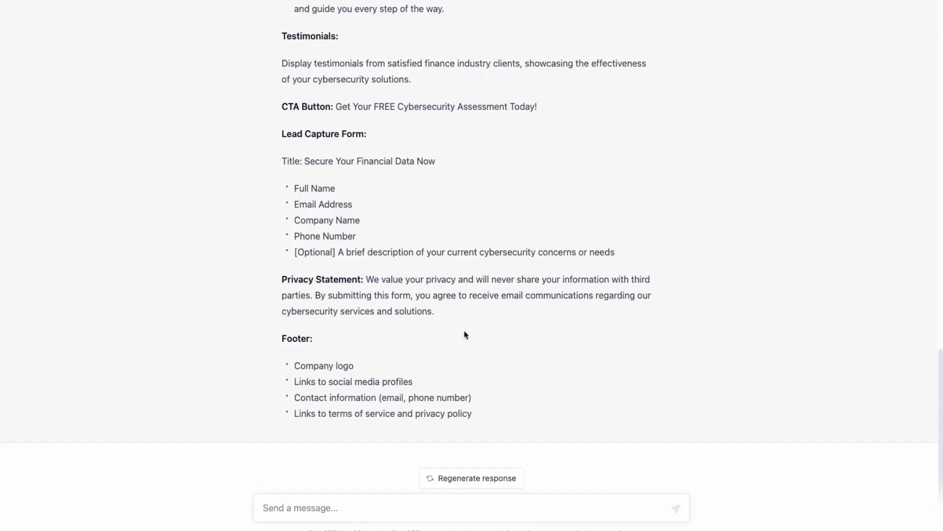
# Send "You are now the buyer persona: I want you to critique this landing page and give me any suggestions on how you would make it better."
pyautogui.scroll(8, 463, 333)
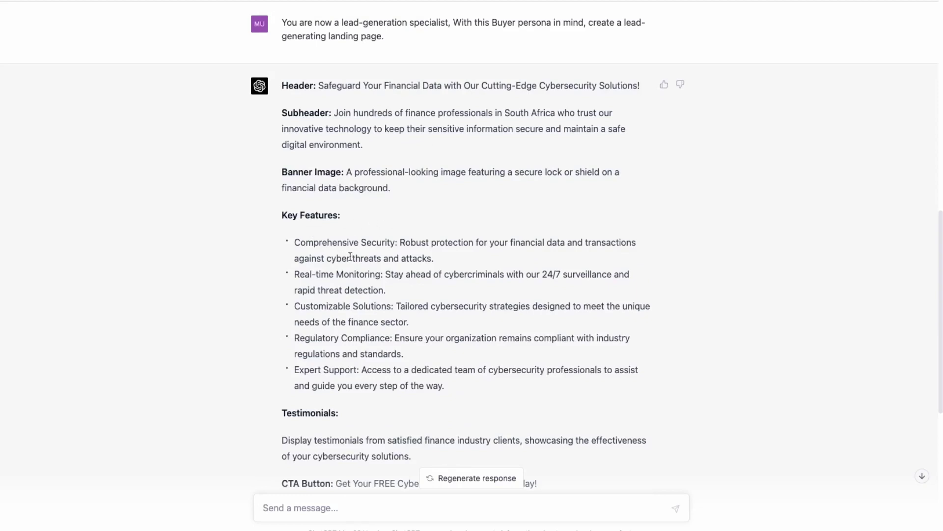
pyautogui.scroll(-4, 350, 256)
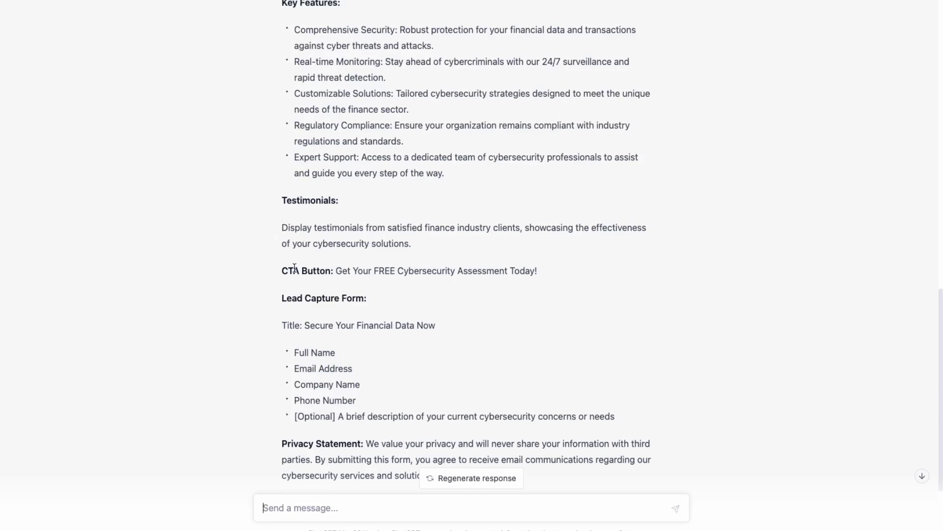
pyautogui.scroll(-1, 406, 311)
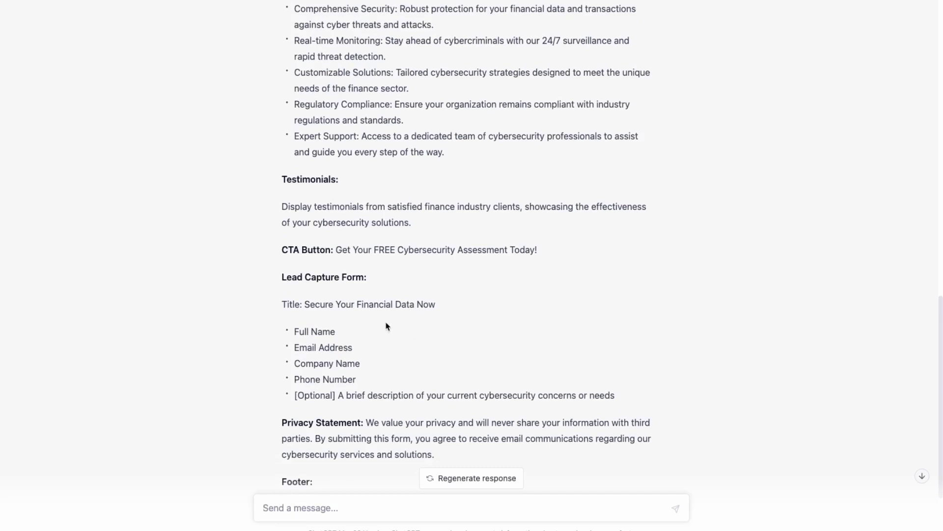
pyautogui.scroll(-1, 462, 361)
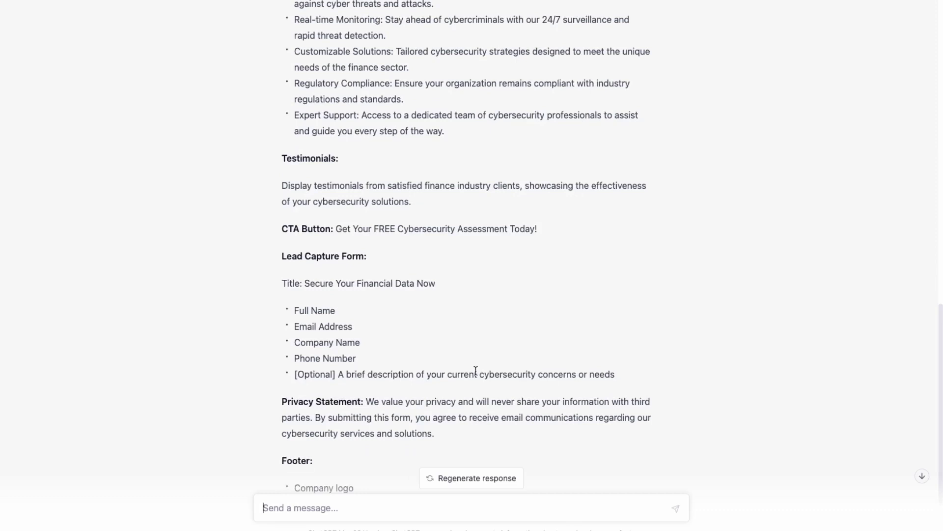
pyautogui.scroll(-5, 312, 402)
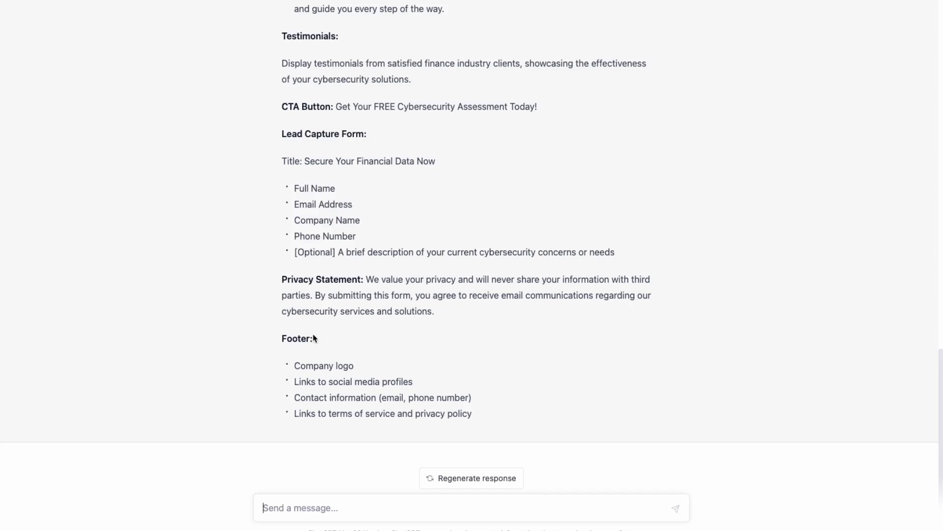
pyautogui.write('You are now the buyer persona: I want you to critique this landing page and give me any suggestions on how you would make it better.')
pyautogui.hotkey('ctrl', 'a')
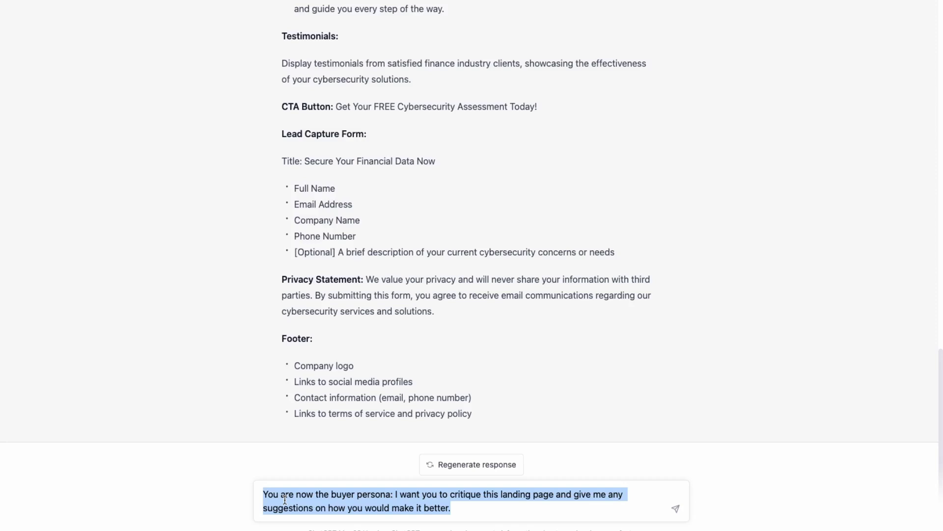
pyautogui.press('Return')
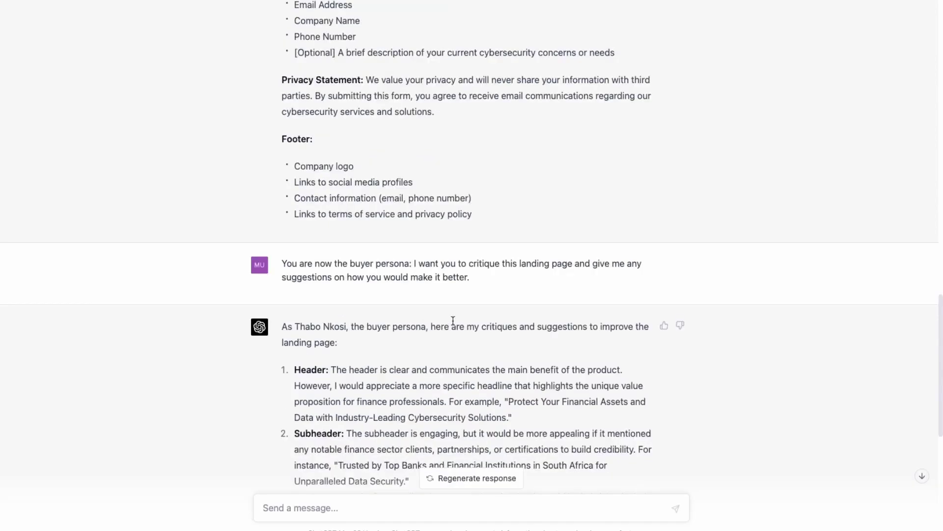
# Read through the persona's critique of the landing page point by point, from the Header to the Footer and the closing paragraph
pyautogui.scroll(-8, 452, 319)
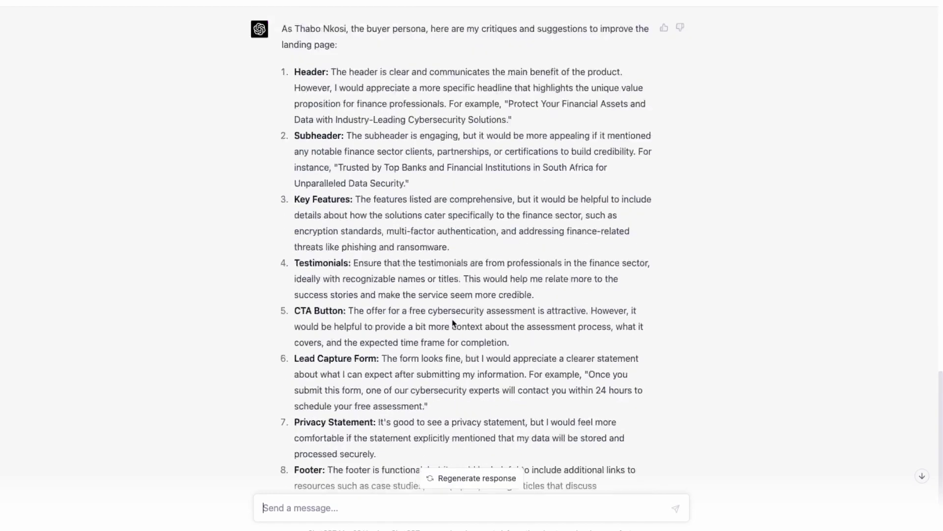
pyautogui.scroll(4, 452, 319)
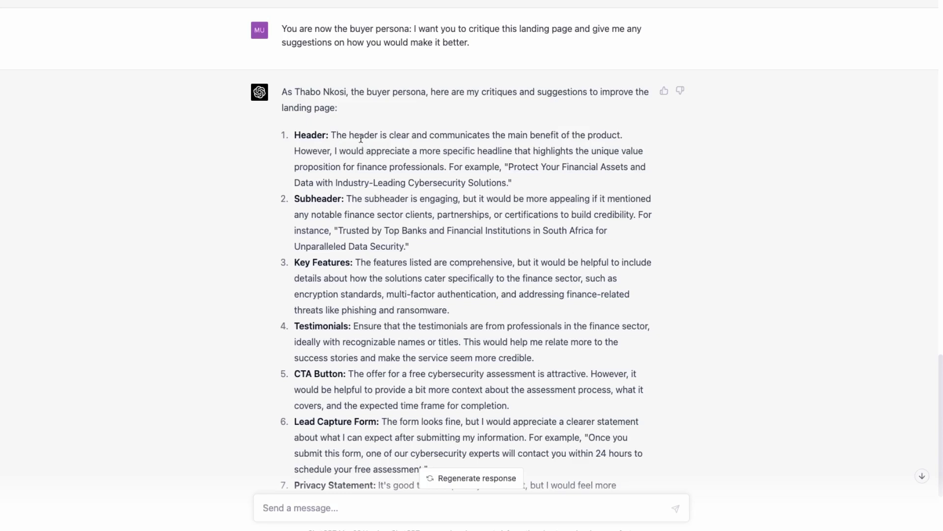
pyautogui.moveTo(360, 135); pyautogui.dragTo(667, 176)
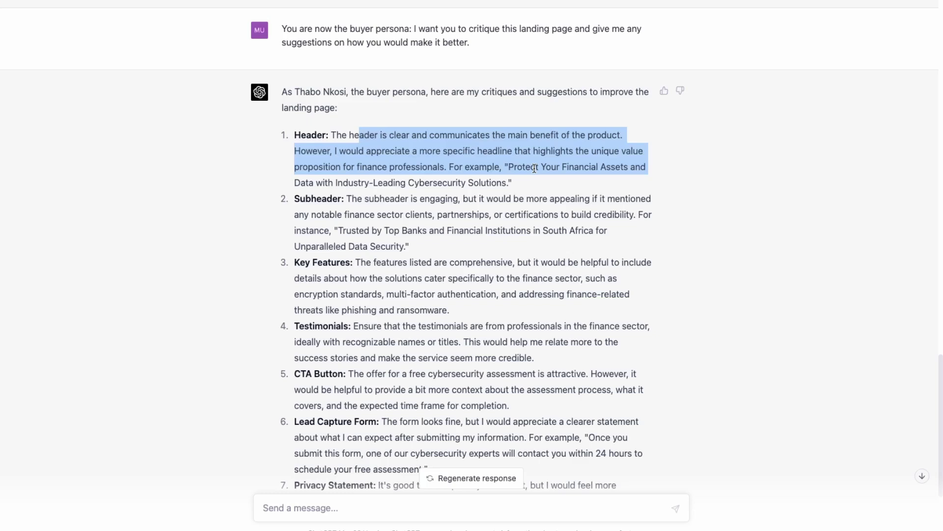
pyautogui.click(466, 165)
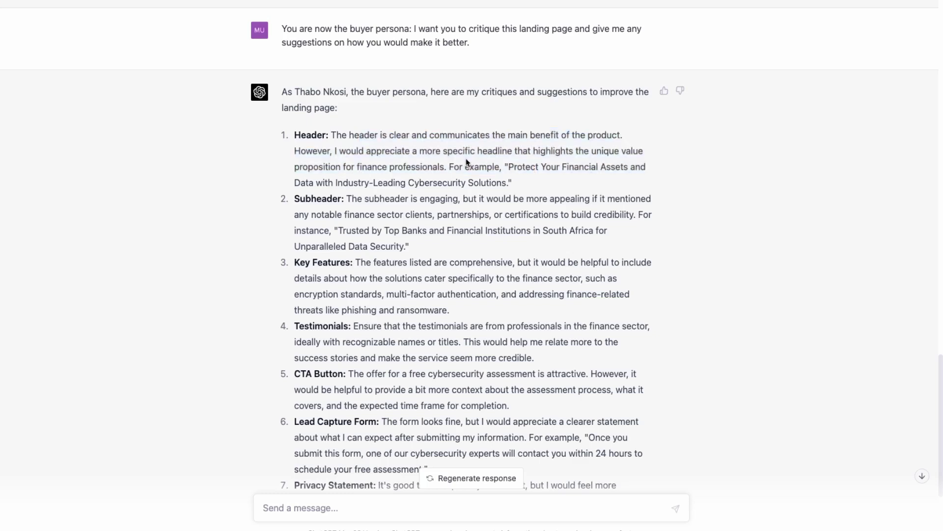
pyautogui.moveTo(455, 167); pyautogui.dragTo(615, 191)
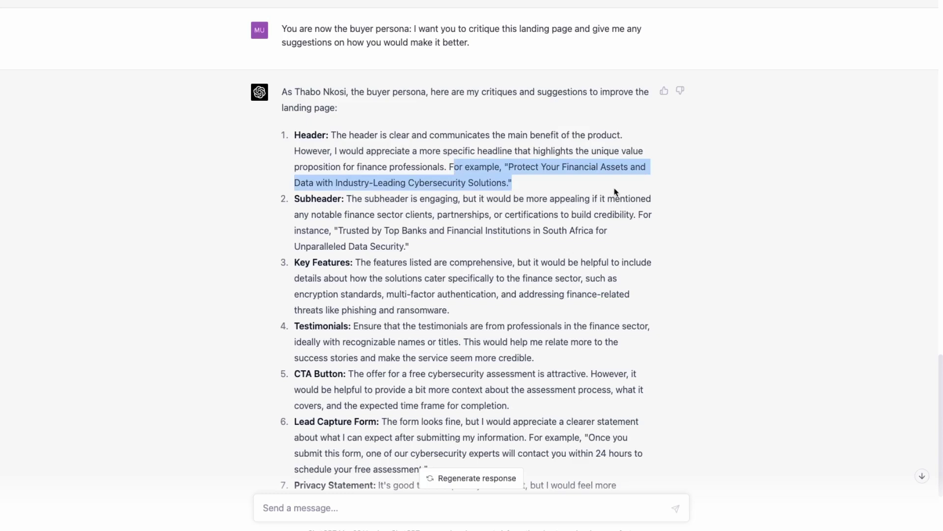
pyautogui.tripleClick(342, 199)
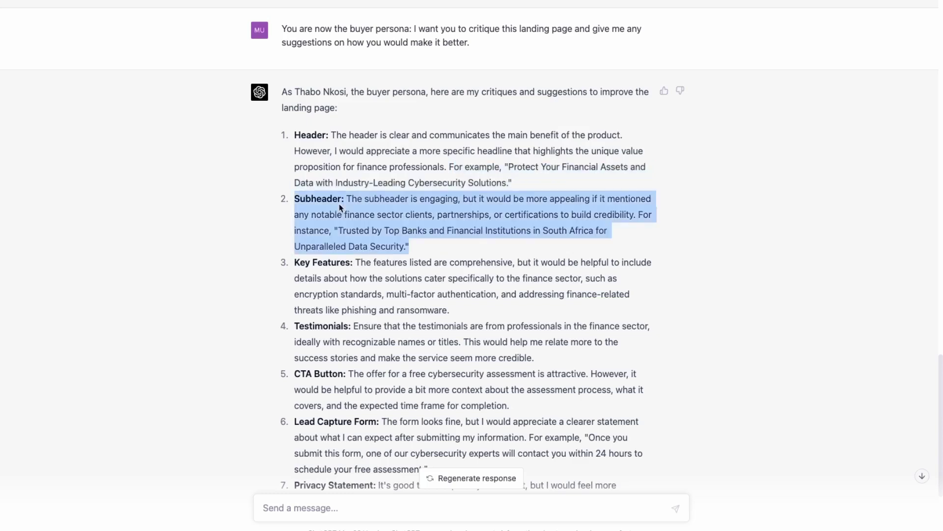
pyautogui.tripleClick(349, 278)
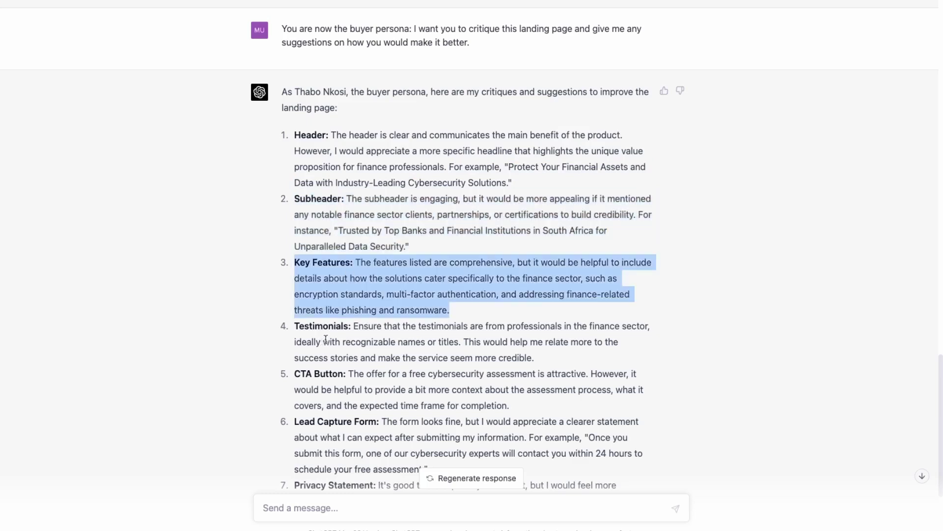
pyautogui.tripleClick(349, 342)
pyautogui.tripleClick(349, 387)
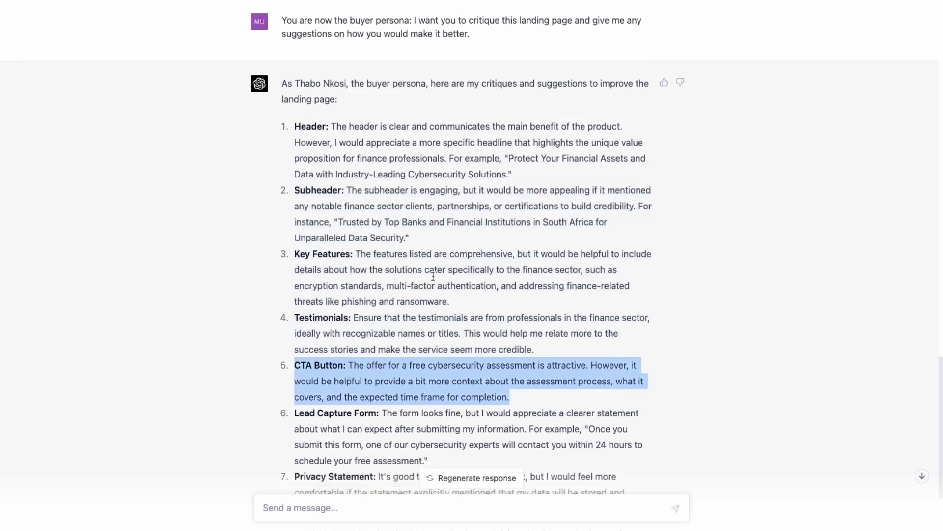
pyautogui.scroll(-3, 364, 364)
pyautogui.click(372, 341)
pyautogui.tripleClick(372, 341)
pyautogui.scroll(-3, 489, 278)
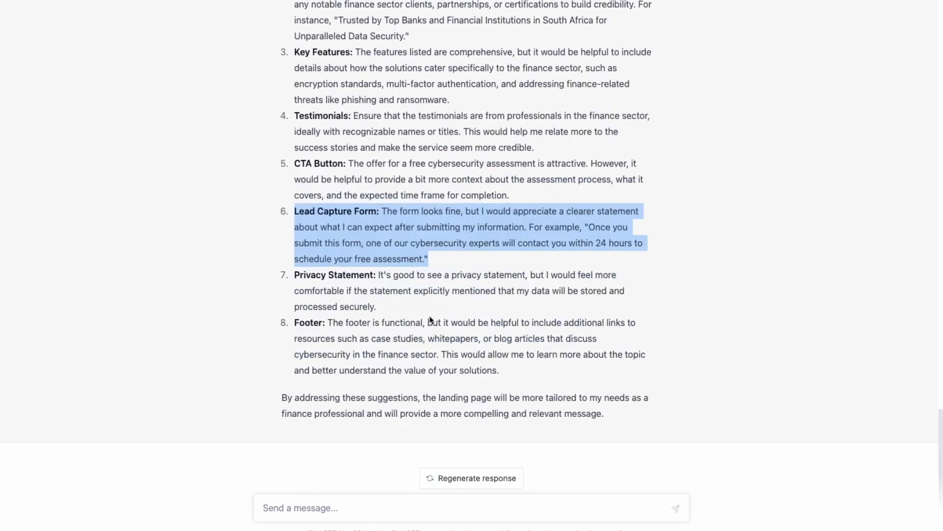
pyautogui.tripleClick(351, 293)
pyautogui.tripleClick(374, 340)
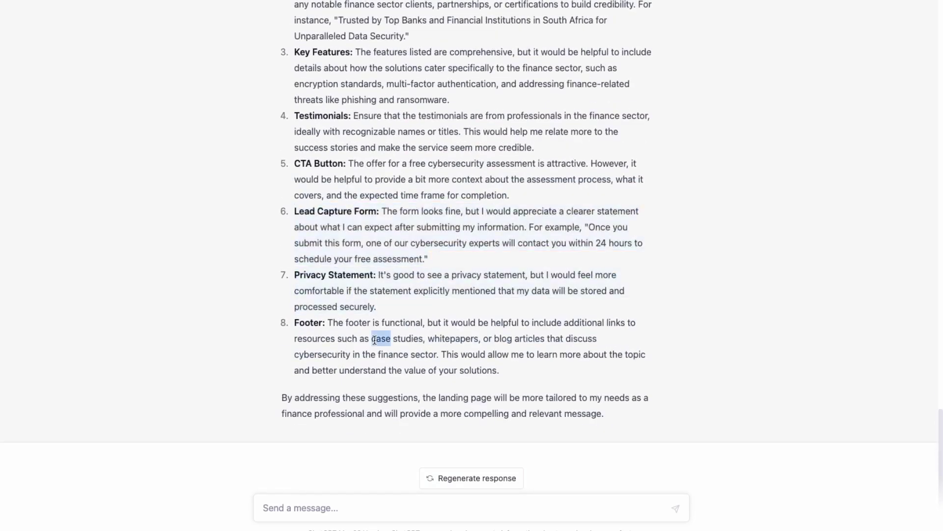
pyautogui.tripleClick(284, 397)
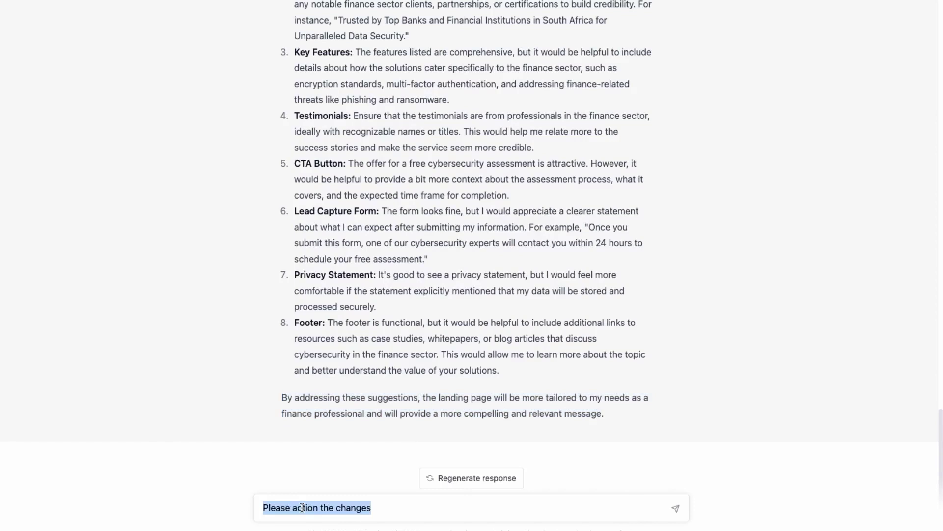
# Send the prompt "Please action the changes" and look through the revised landing page down to its footer
pyautogui.press('Return')
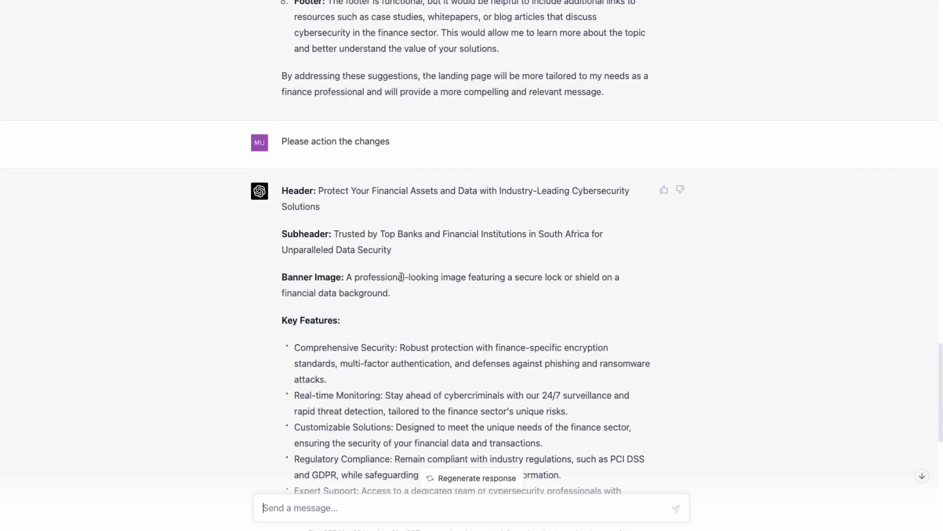
pyautogui.scroll(-10, 483, 312)
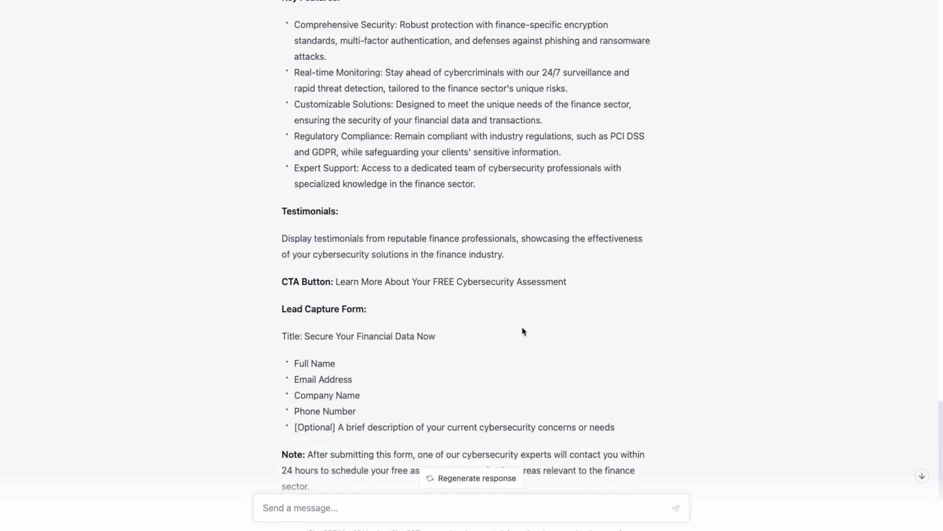
pyautogui.scroll(-4, 491, 305)
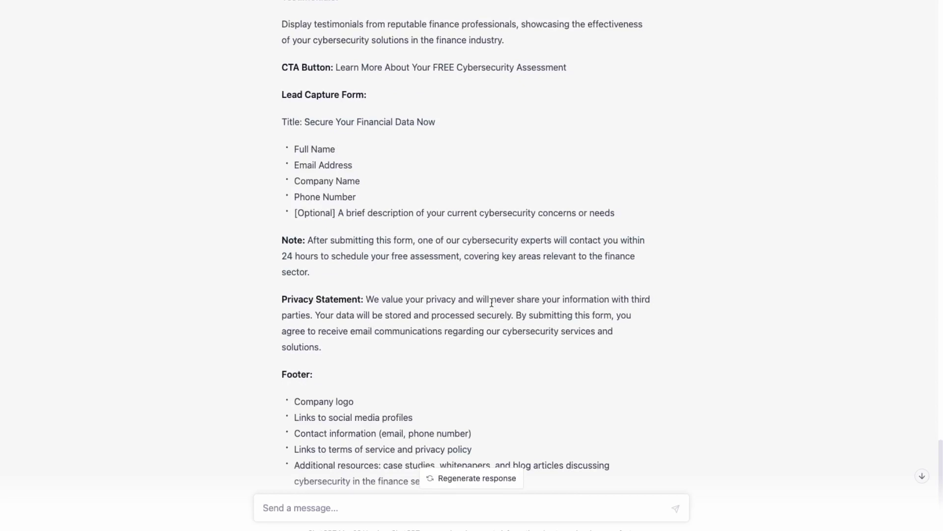